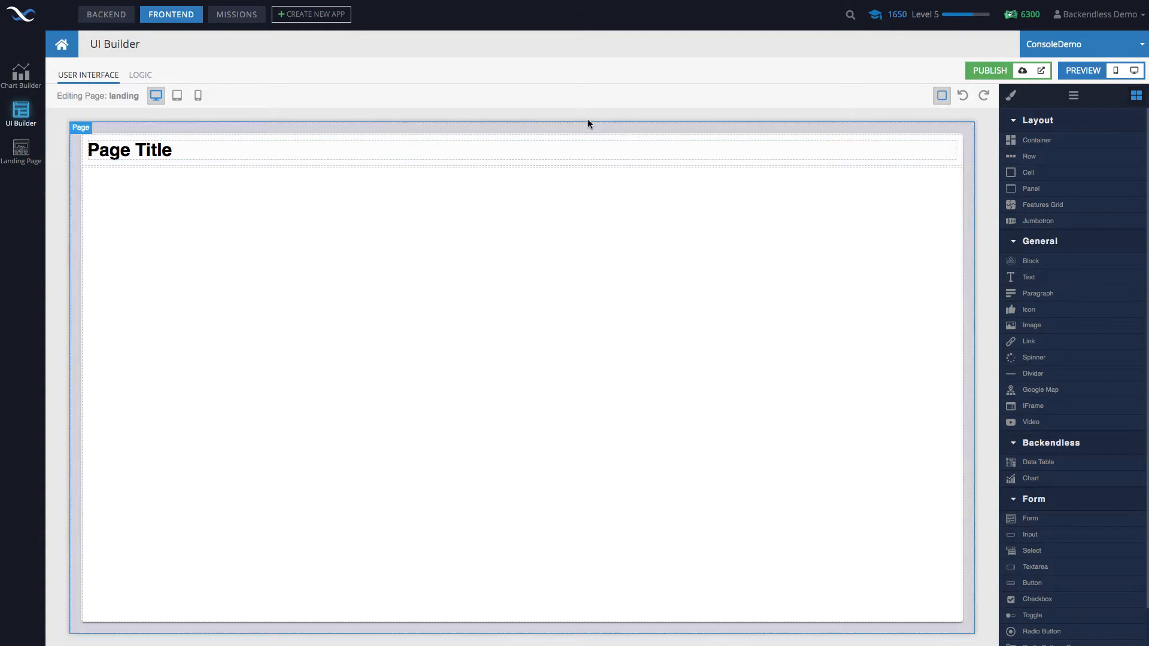
- Create a new page named dataTablePage from the Data Table Example template
left_click(115, 96)
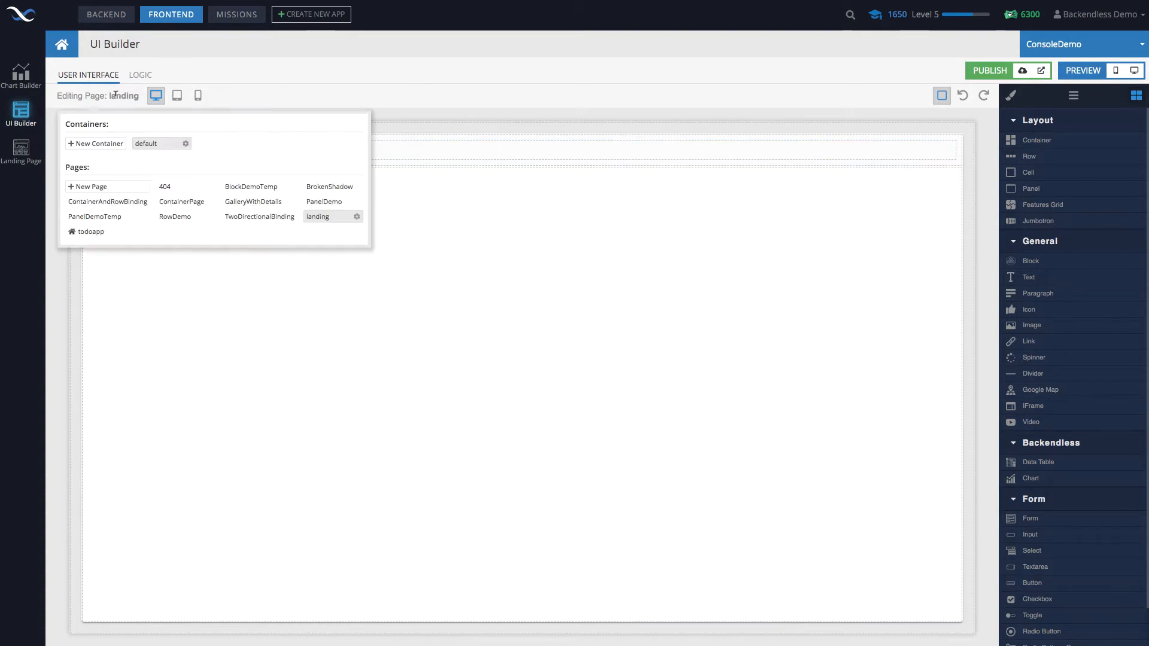
left_click(100, 189)
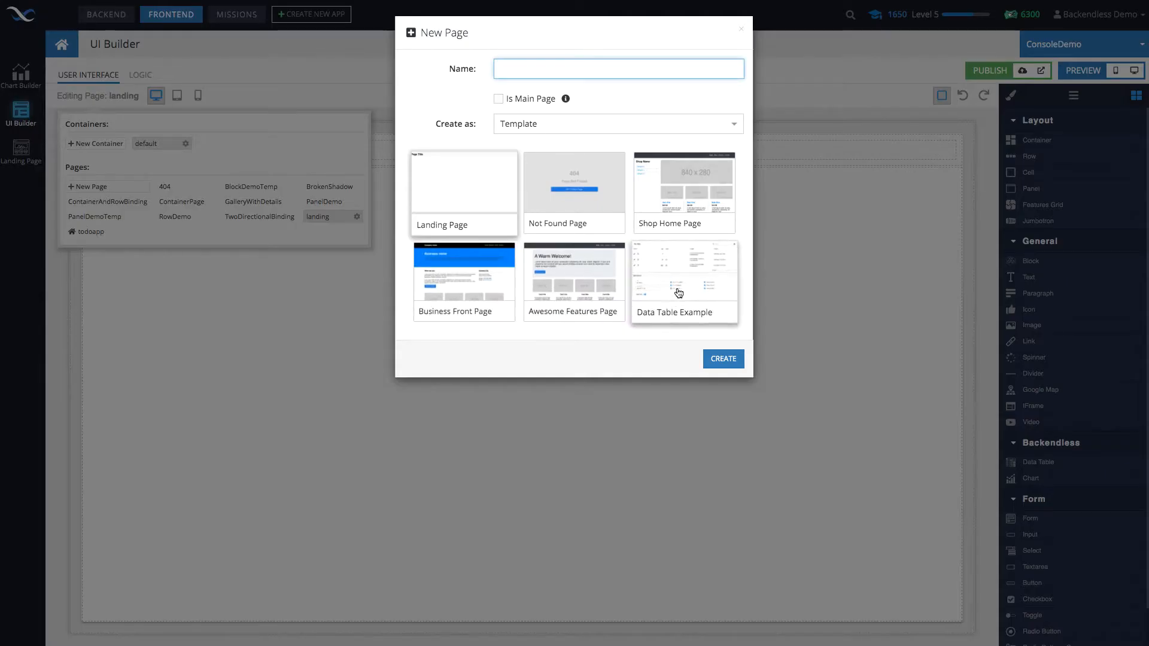
left_click(655, 289)
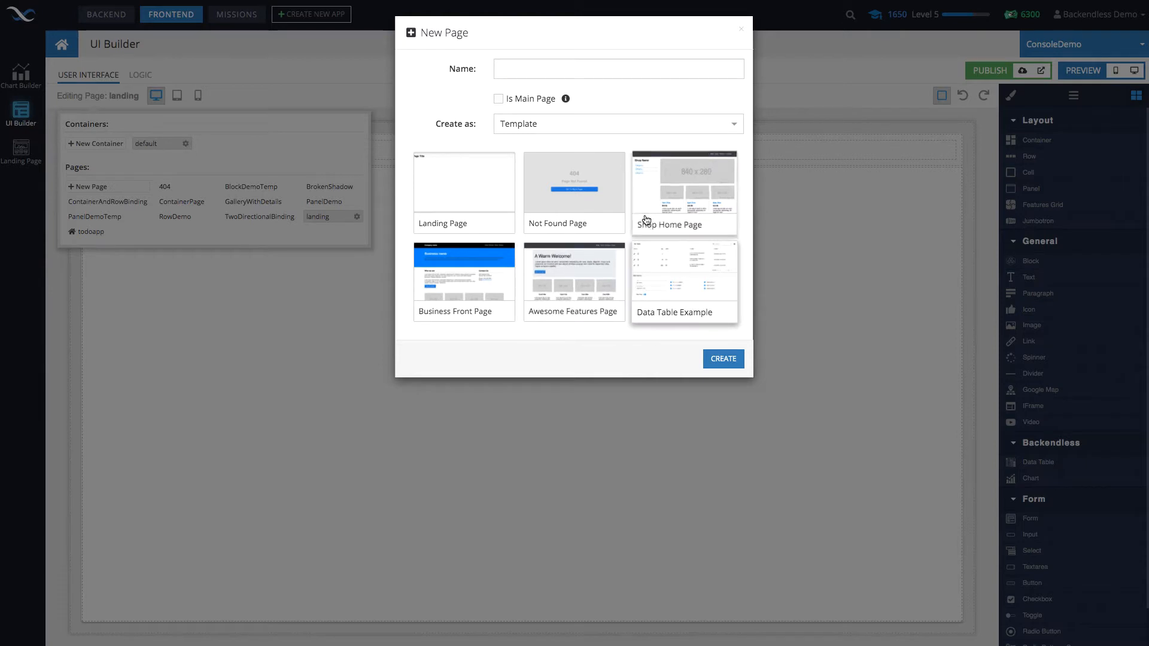
left_click(533, 70)
type("data")
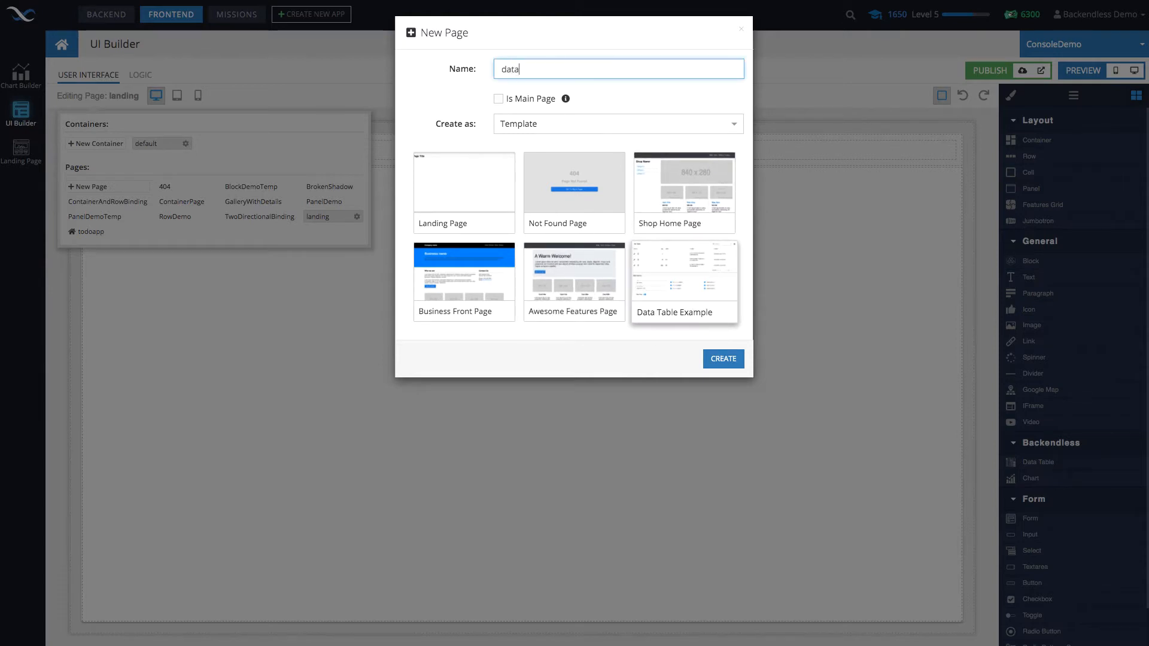
type("TablePage")
left_click(726, 360)
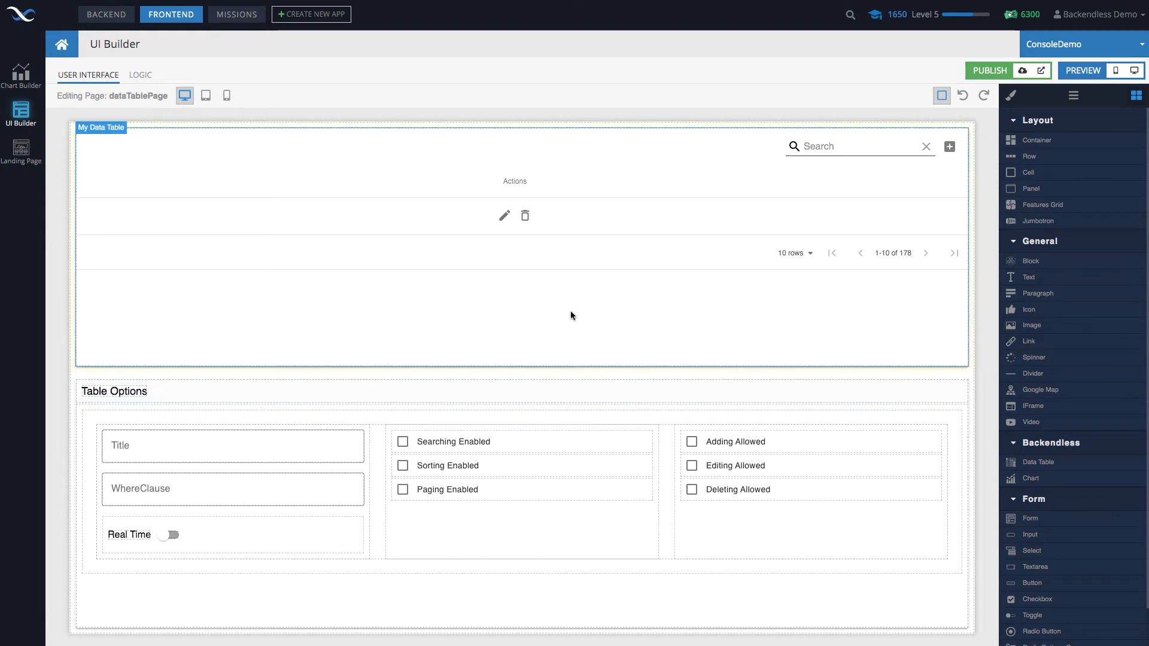
- Set the Country table as the data source of the My Data Table component
left_click(600, 317)
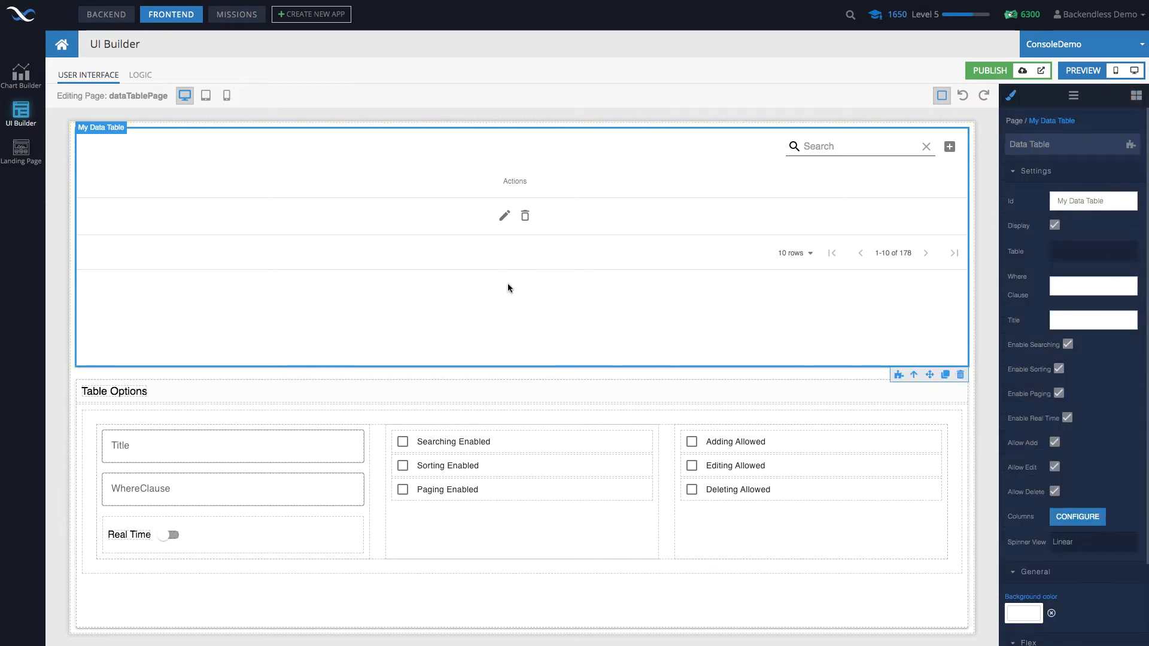
left_click(1070, 252)
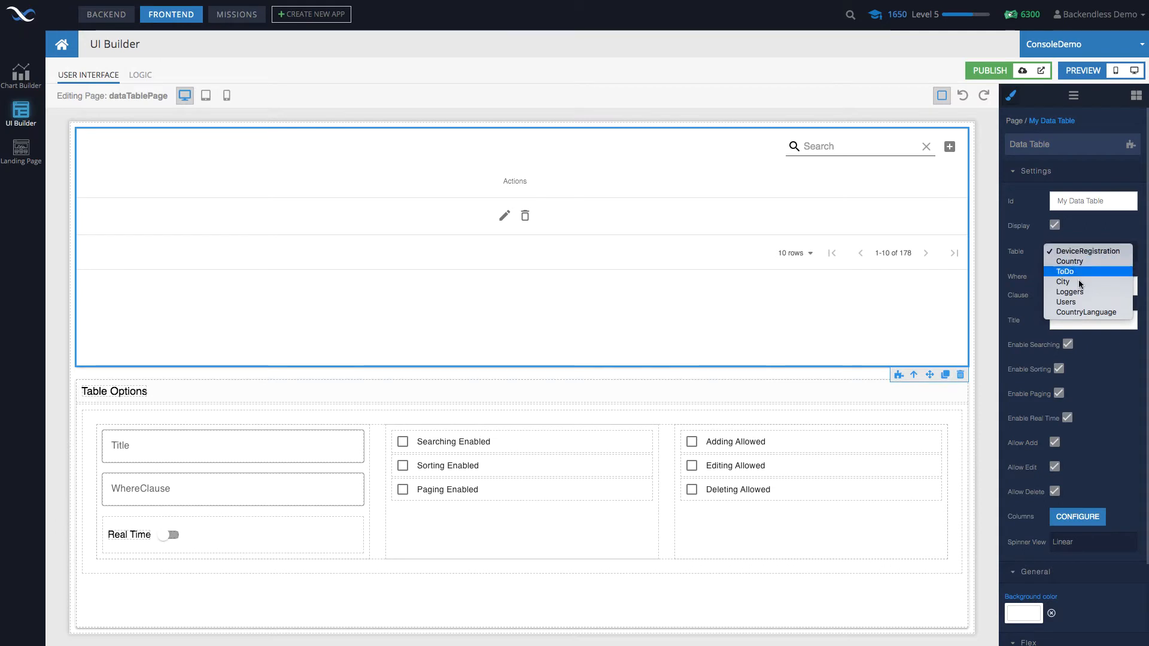
left_click(1086, 261)
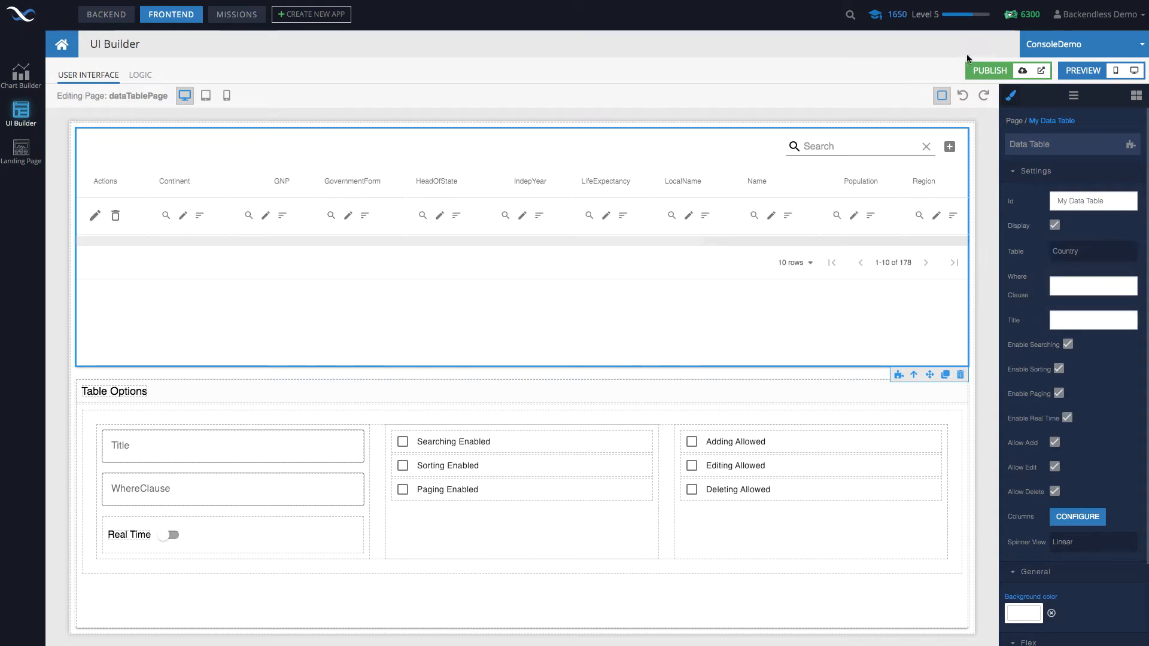
- Preview the page in desktop view and look through the country records in the table
left_click(1134, 70)
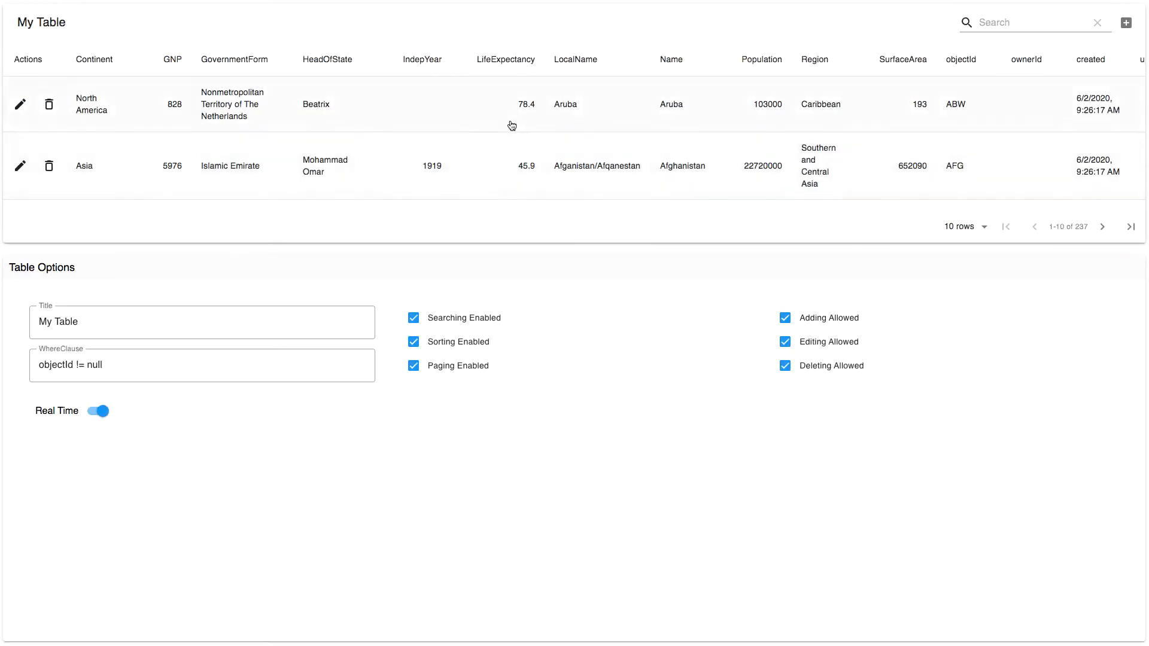
scroll(510, 124, "down", 5)
scroll(512, 125, "down", 2)
scroll(511, 125, "up", 3)
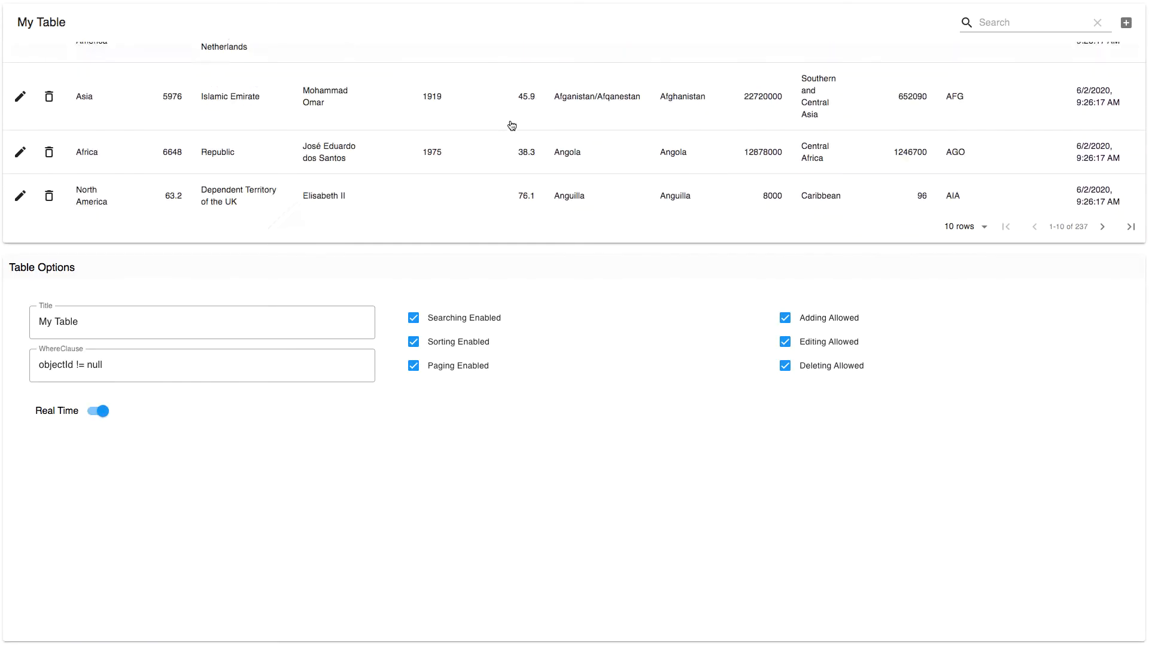
scroll(511, 125, "down", 3)
scroll(512, 125, "up", 5)
scroll(511, 125, "down", 5)
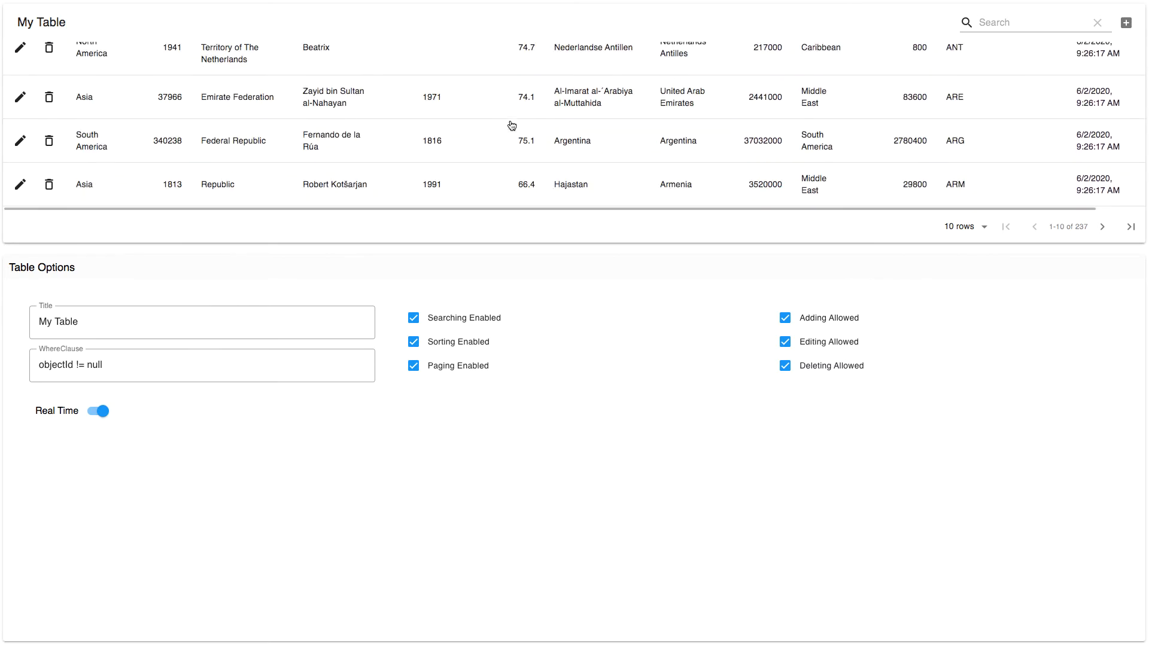
scroll(511, 124, "up", 5)
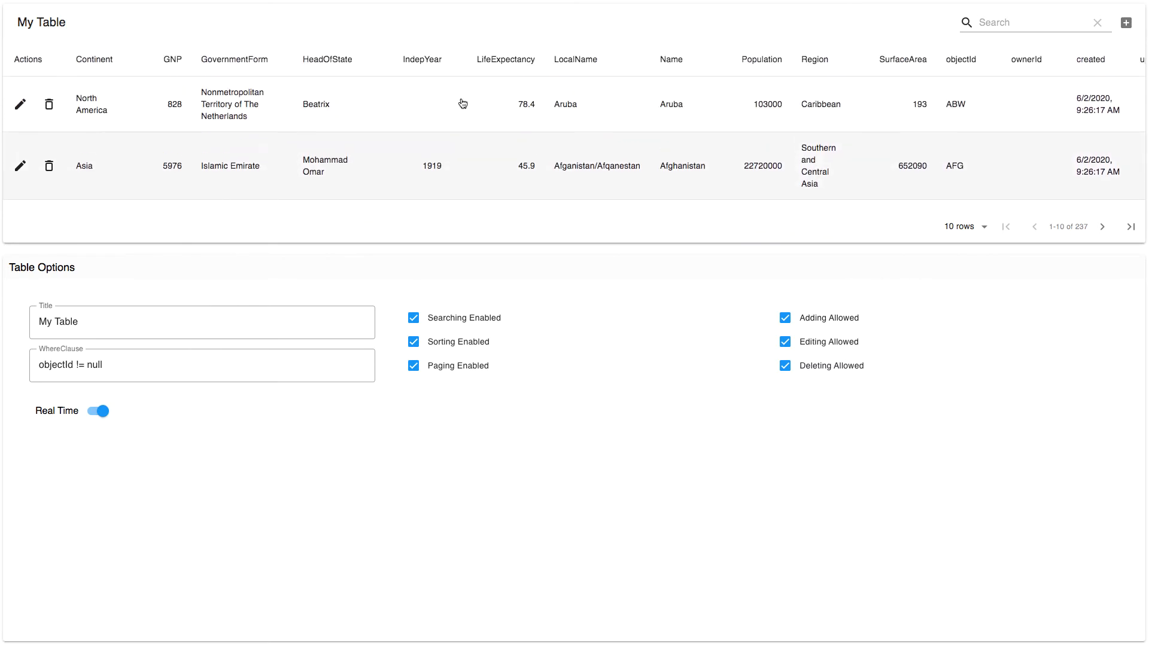
scroll(784, 157, "down", 4)
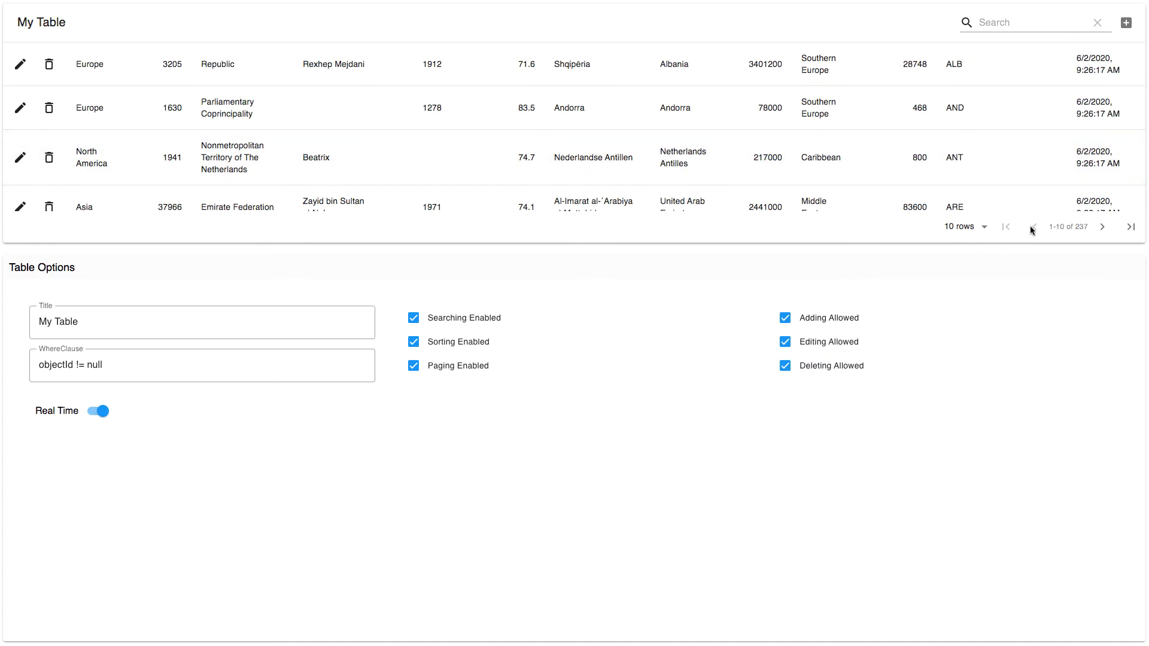
- Go to the second page of records in the previewed table and set its page size to 30 rows
left_click(1102, 226)
left_click(974, 228)
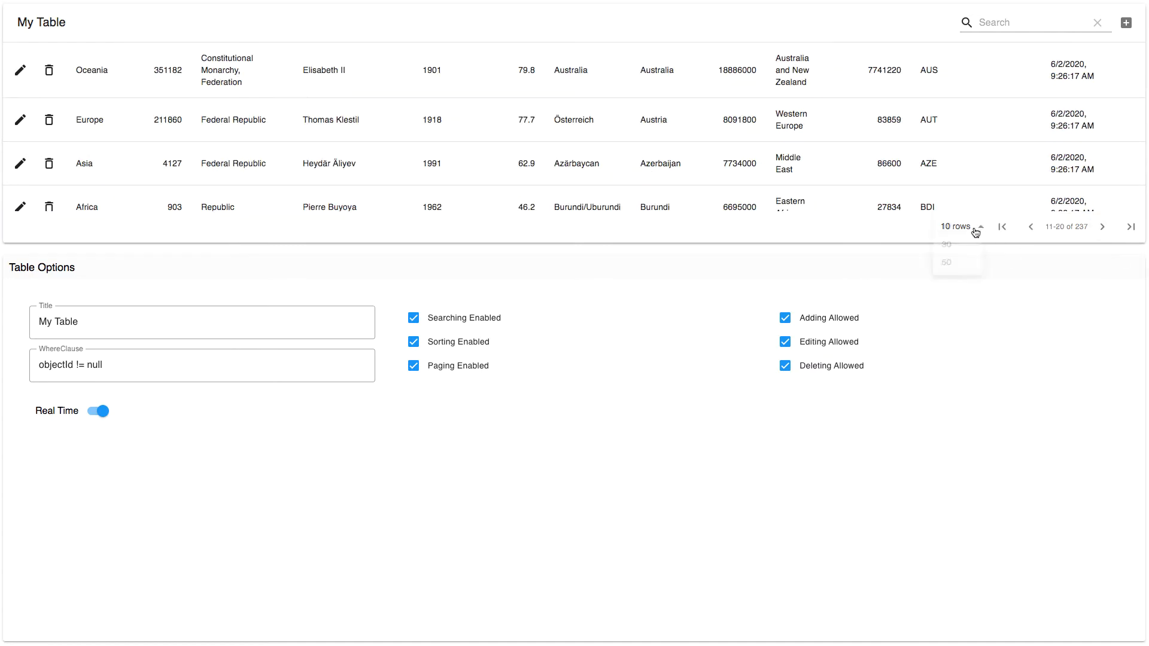
left_click(953, 268)
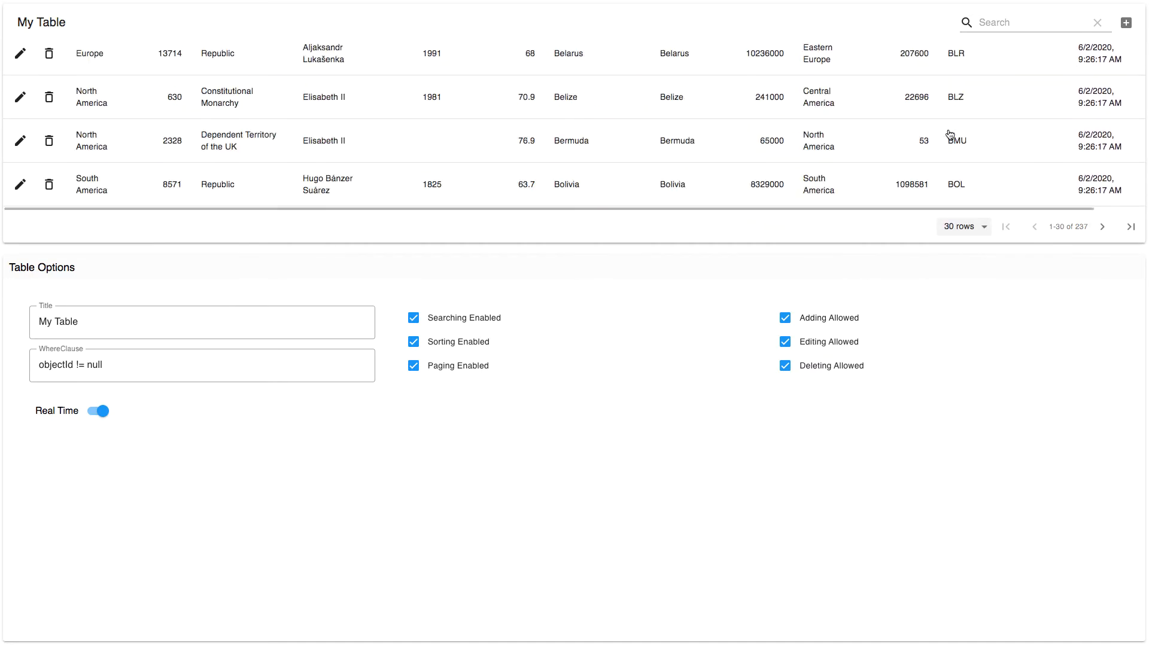
scroll(949, 134, "up", 10)
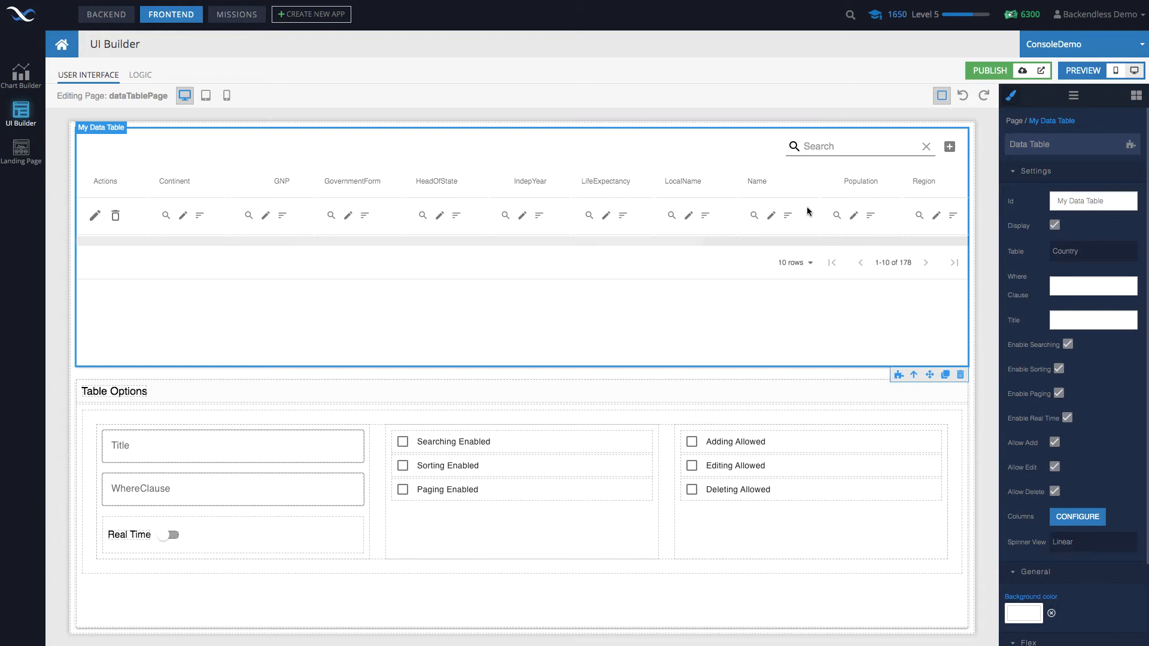
- Examine the Table Options header, container and checkboxes, and where they sit in the page's component hierarchy
left_click(604, 396)
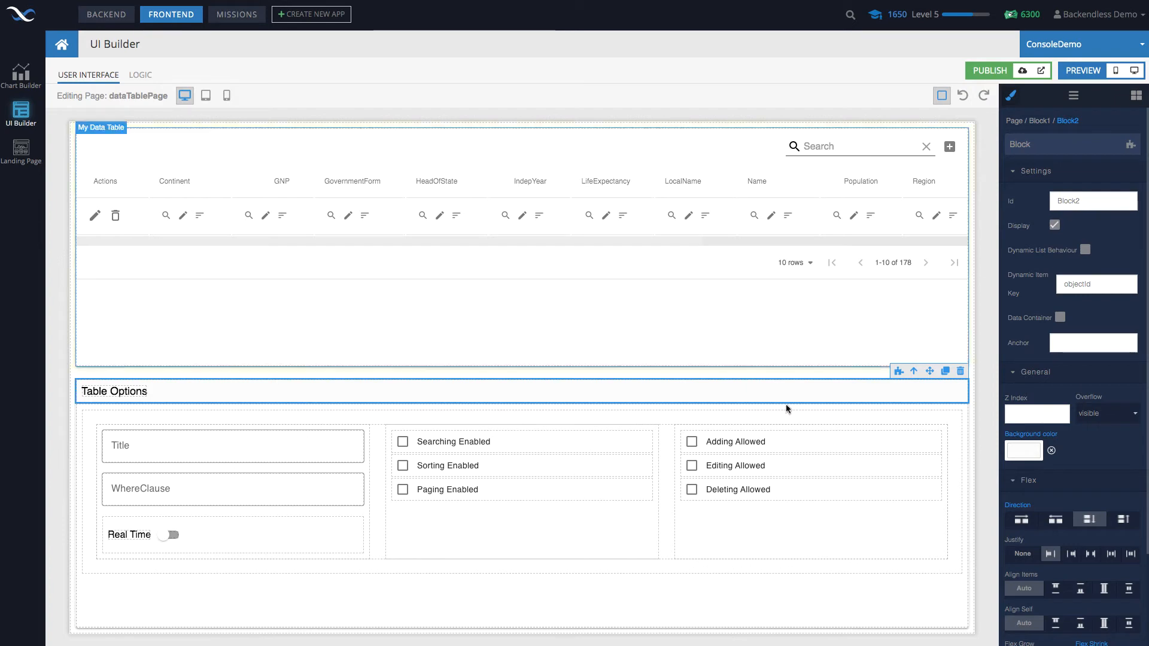
left_click(778, 466)
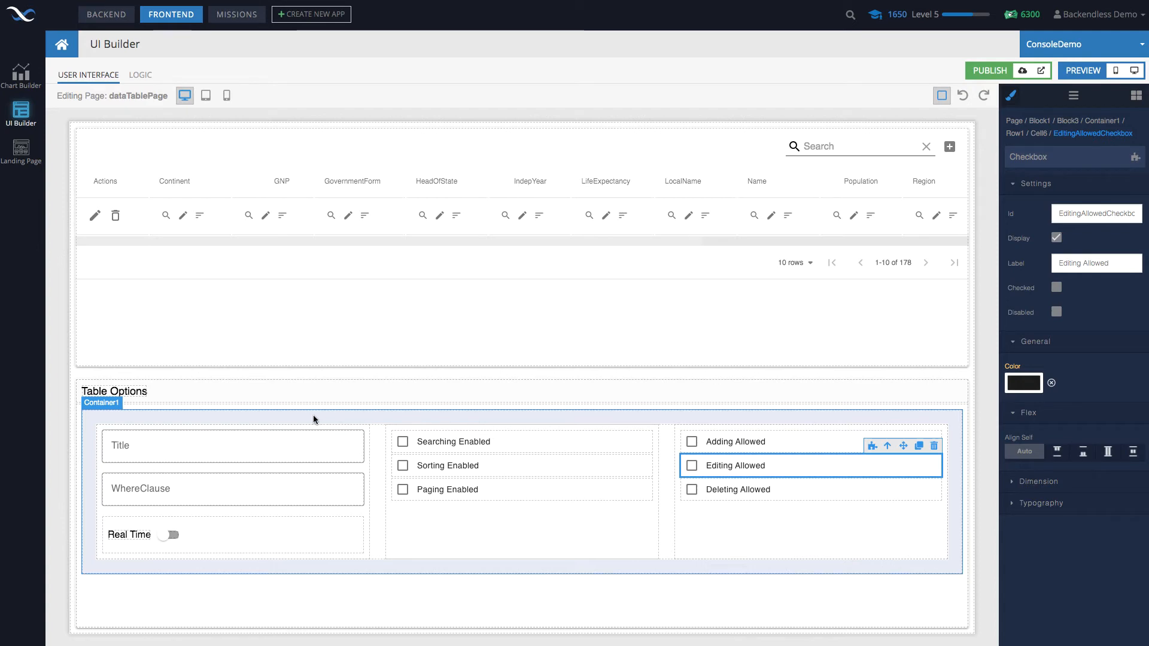
left_click(195, 419)
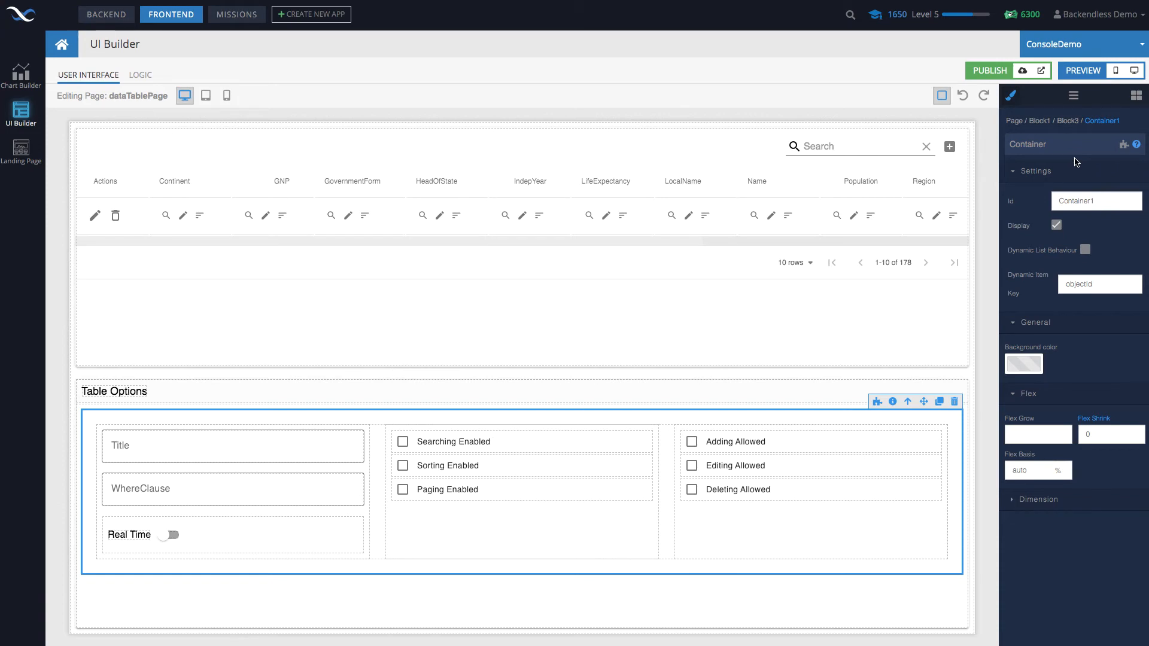
left_click(1074, 96)
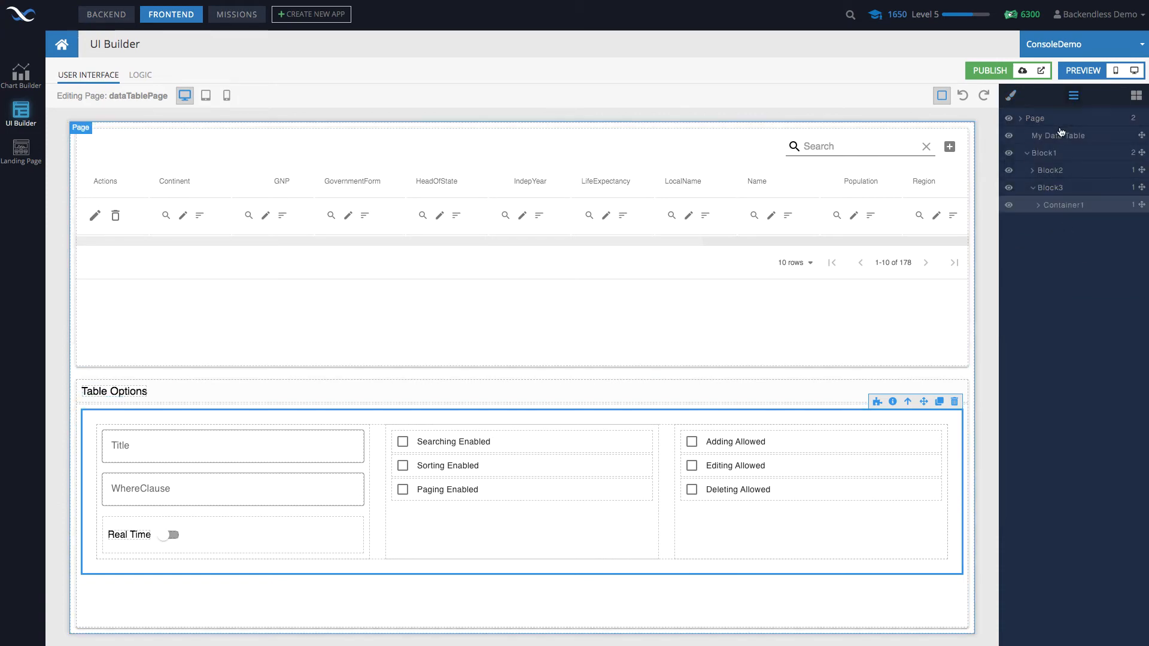
left_click(618, 489)
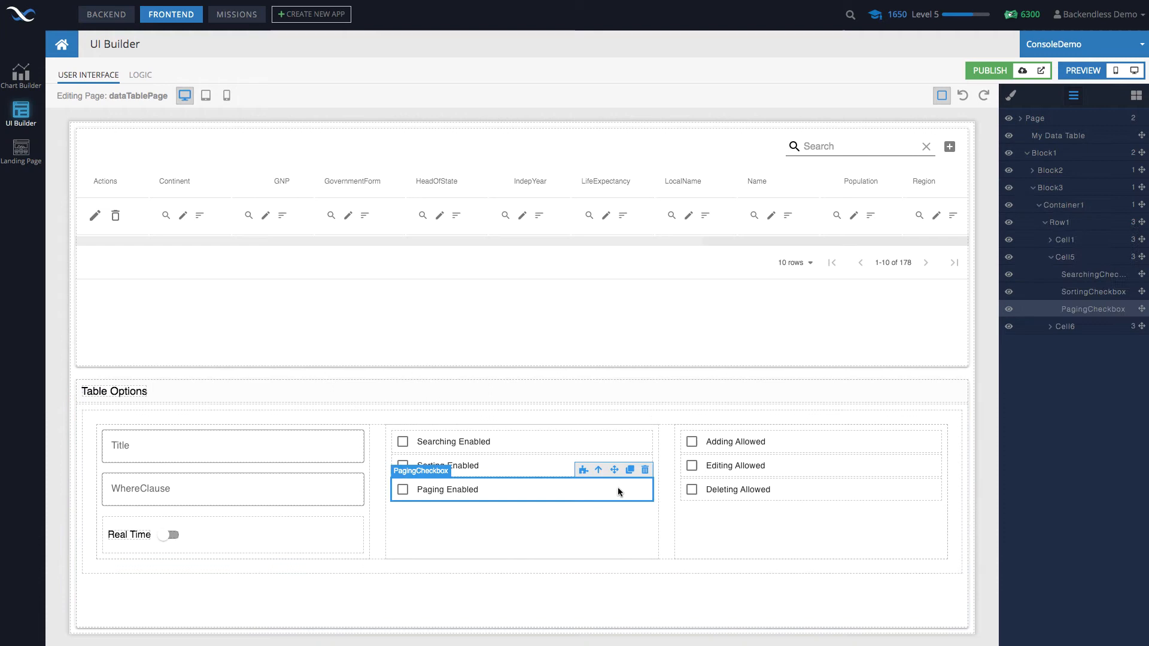
left_click(791, 486)
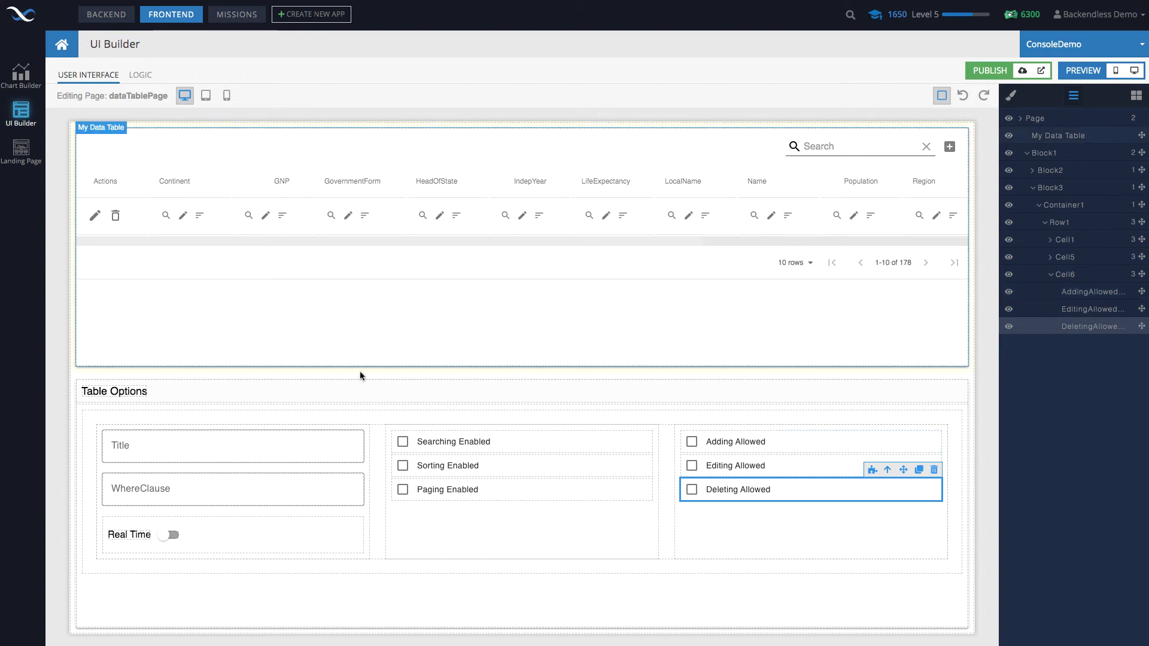
- Change the ID of the container around the table options to optionsContainer and expand it in the component hierarchy
left_click(214, 410)
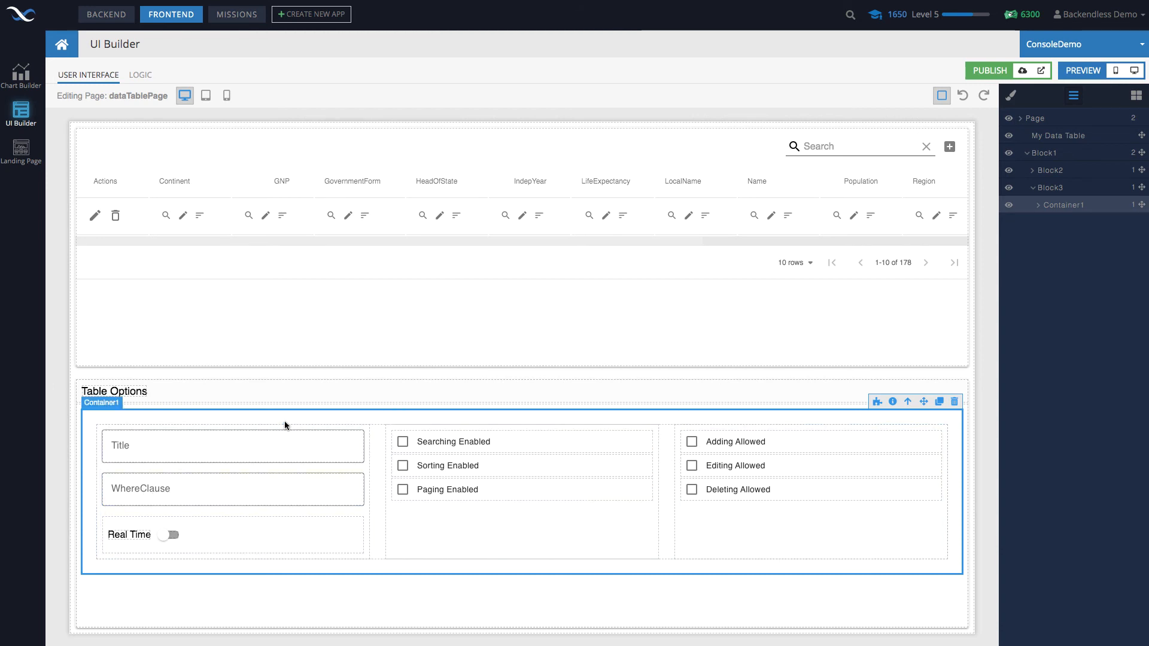
left_click(1010, 95)
left_click(1028, 206)
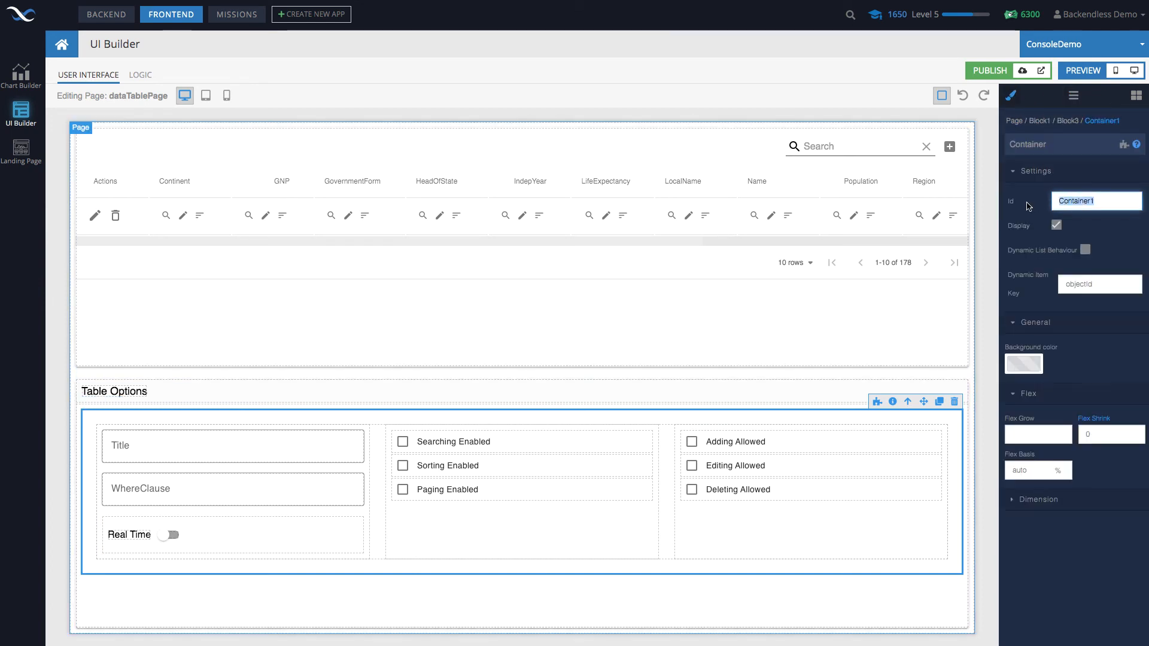
type("options")
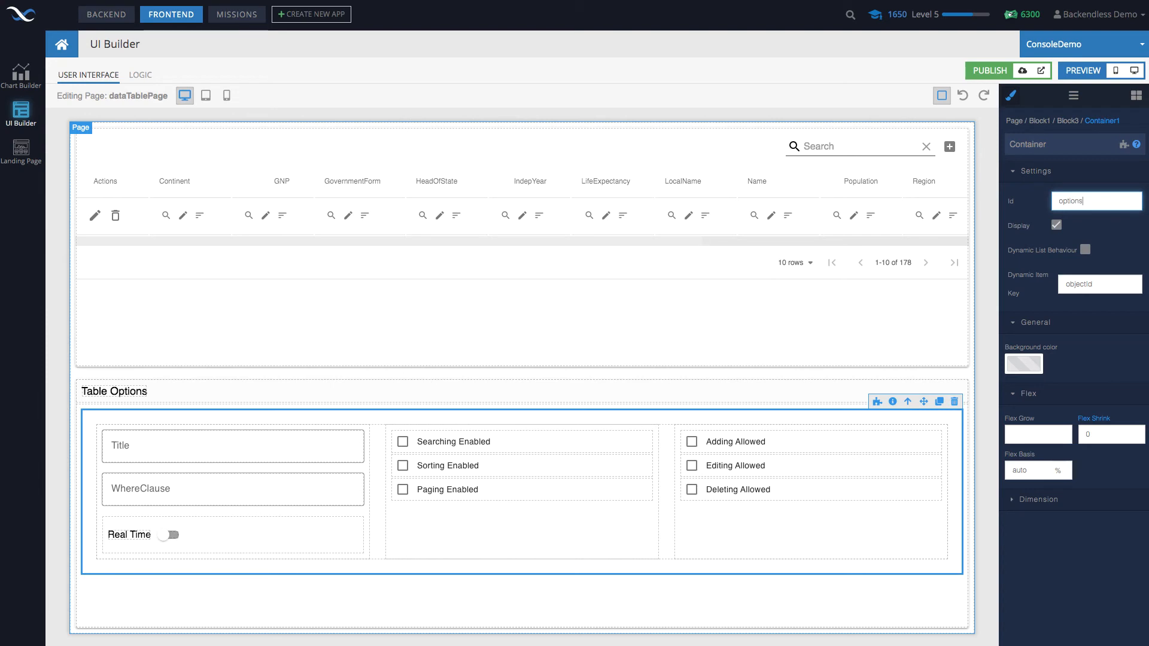
type("Container")
left_click(1073, 95)
left_click(1038, 205)
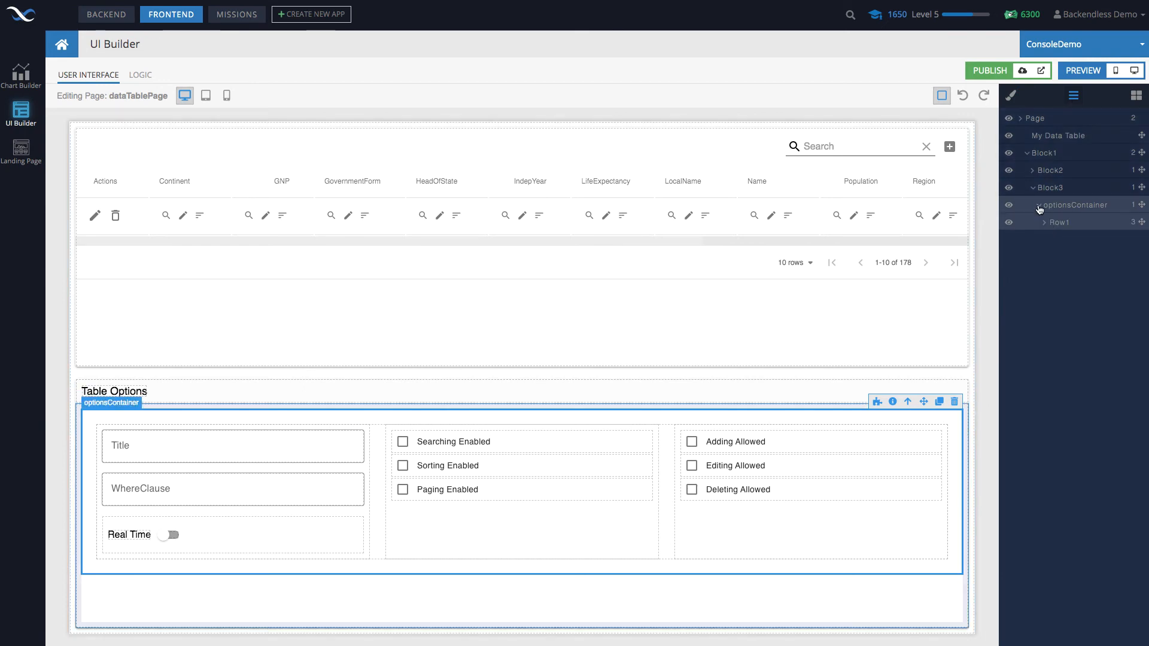